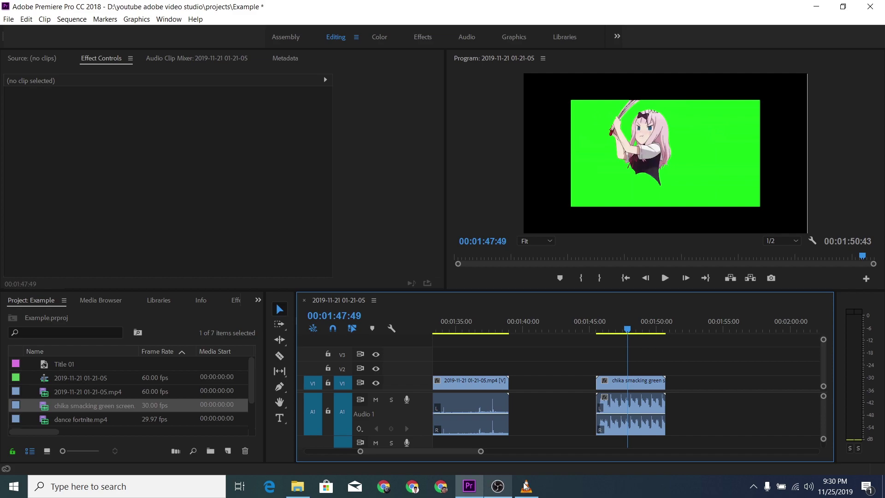
Play the chika smacking green screen clip from its start and again partway through to check its sound
click(596, 328)
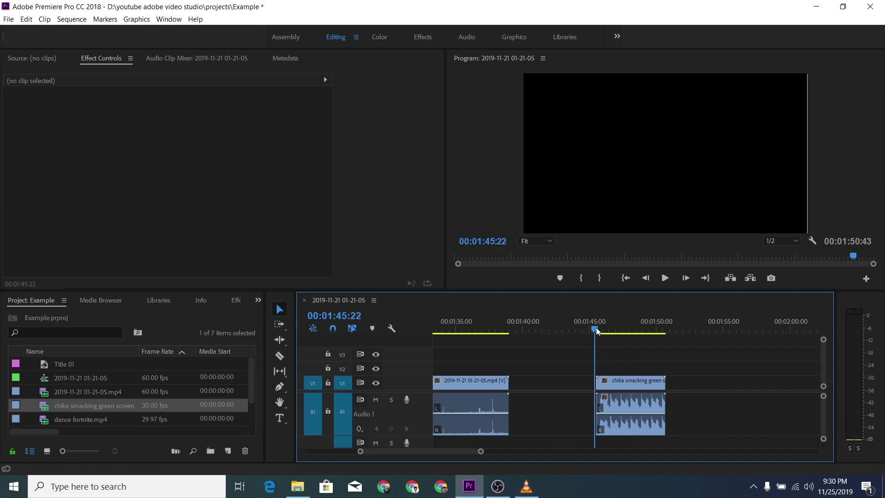
click(603, 328)
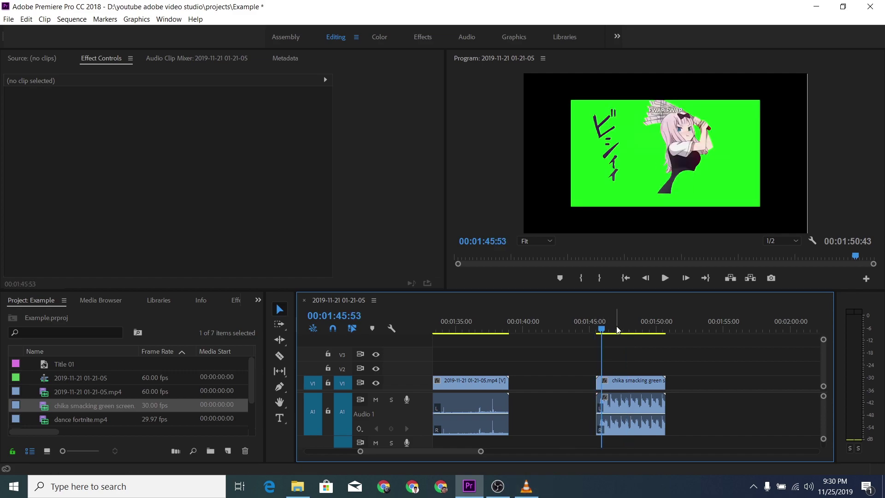
click(594, 330)
key(space)
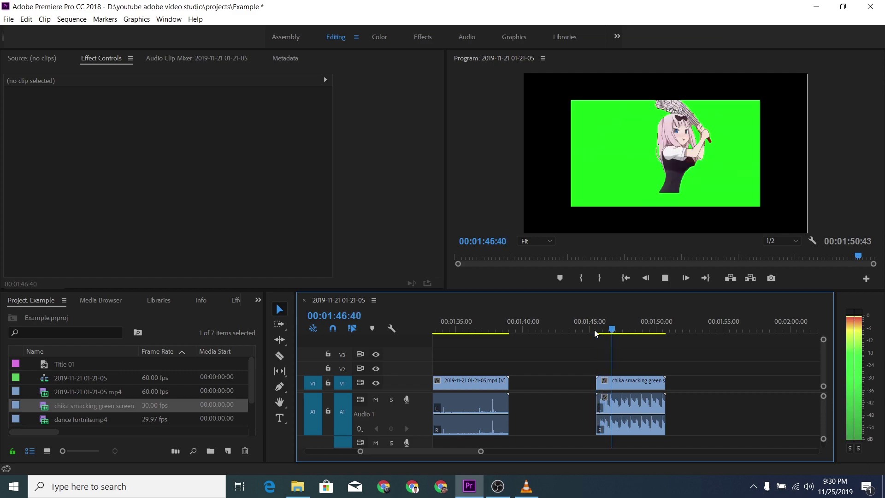
key(space)
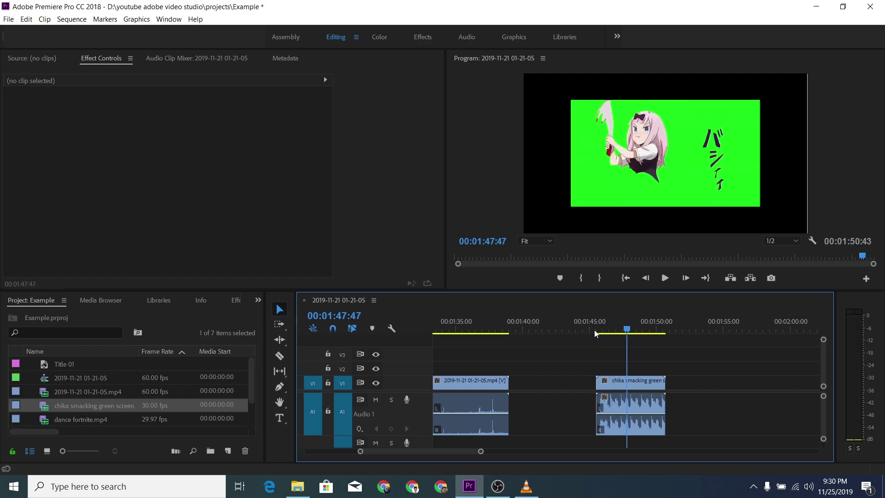
click(608, 329)
key(space)
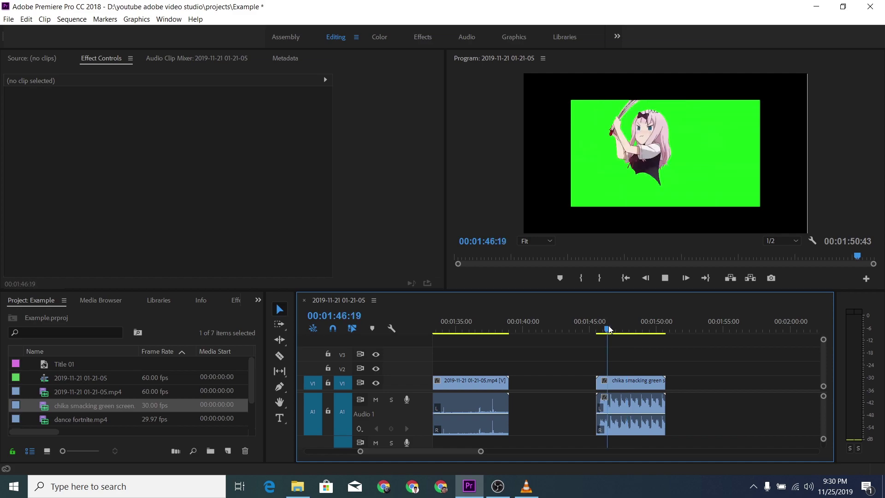
key(space)
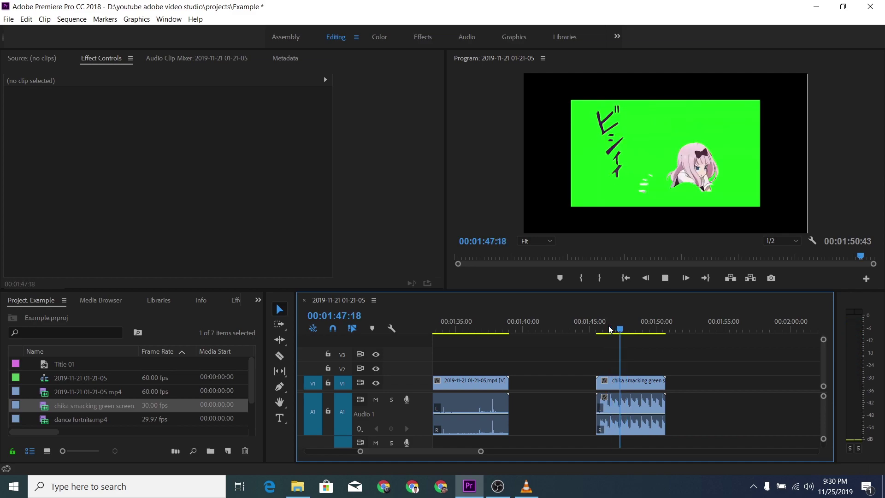
key(space)
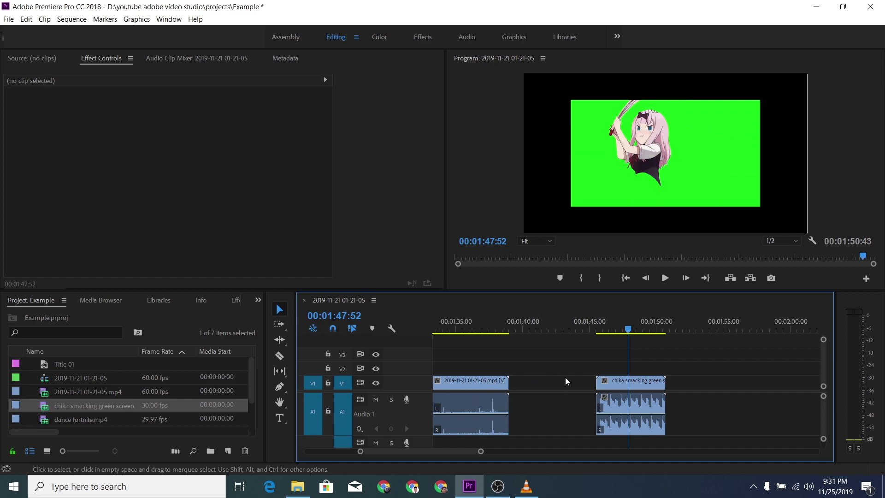
Maximize the timeline, shrink the audio tracks, and expand all tracks' height so the waveforms and volume lines are large
key(grave)
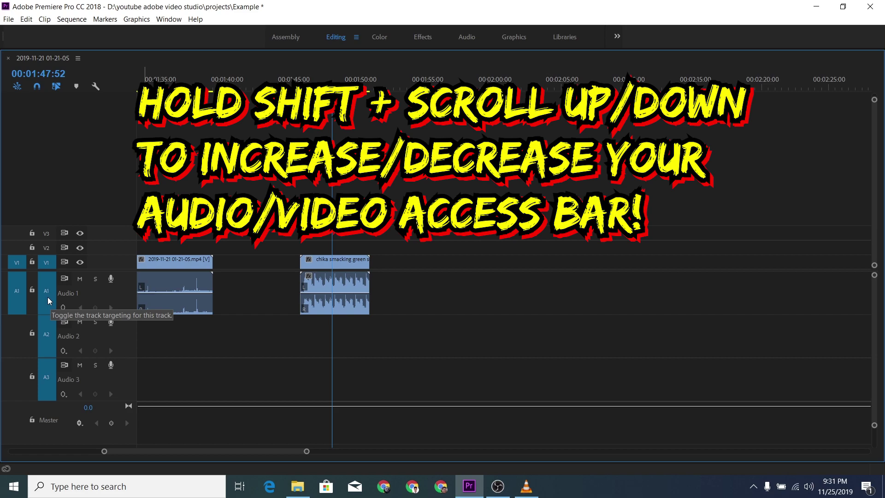
shift+scroll(47, 297, down, 5)
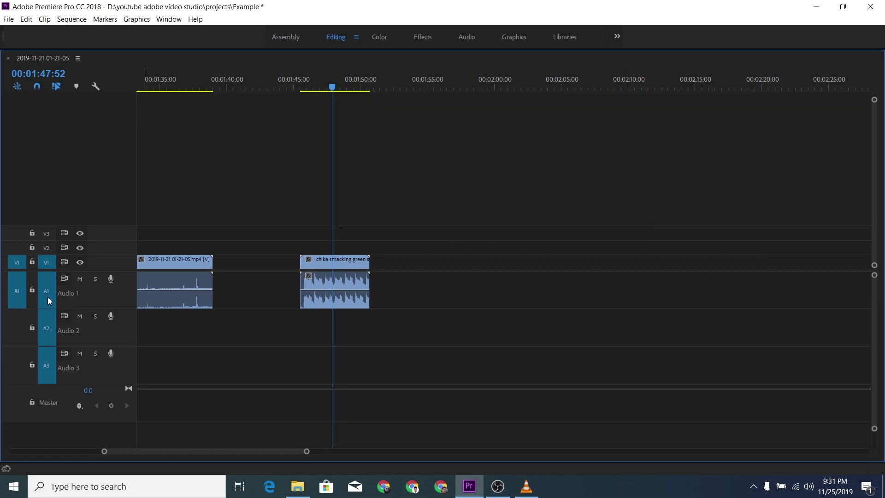
shift+scroll(48, 297, down, 3)
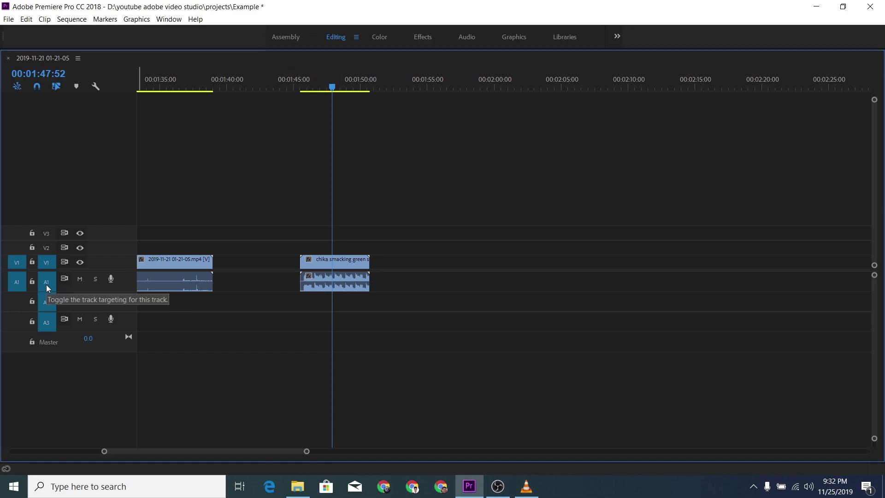
key(alt+=)
key(alt+=)
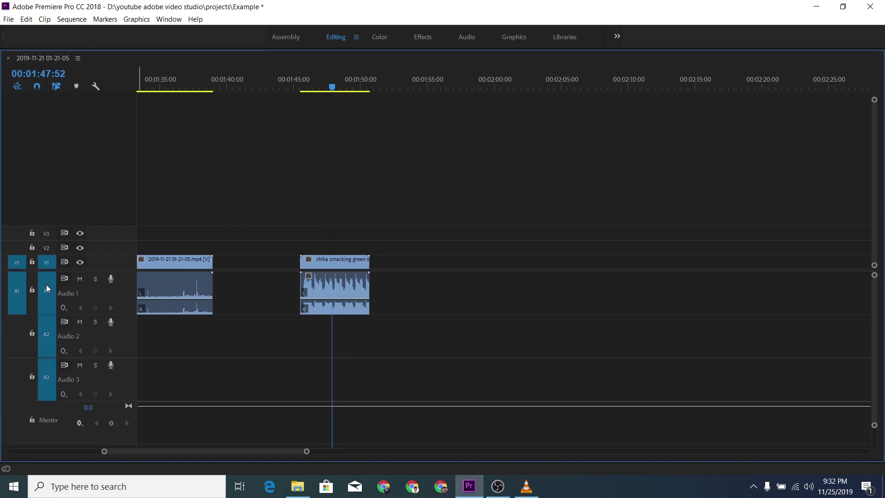
key(alt+=)
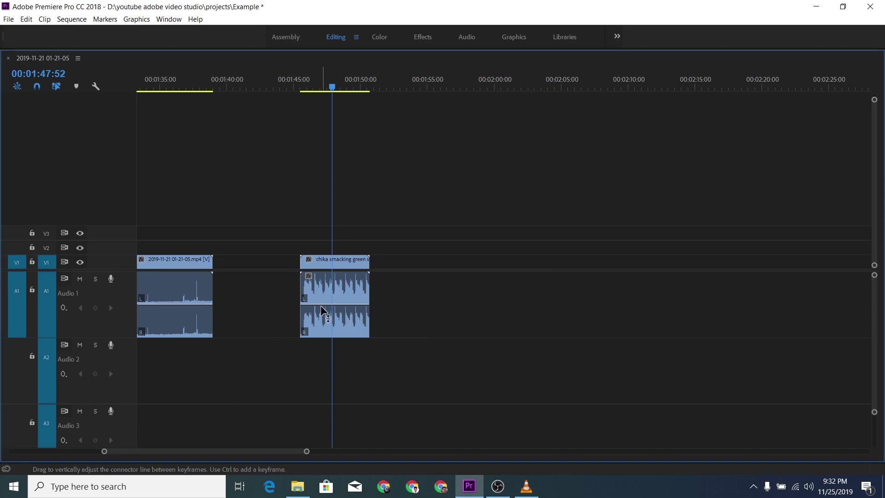
Raise the chika smacking clip's volume to about 3.95 dB, lower it well below the starting level, and restore the normal workspace layout
mouse_move(320, 306)
drag(324, 305, 324, 290)
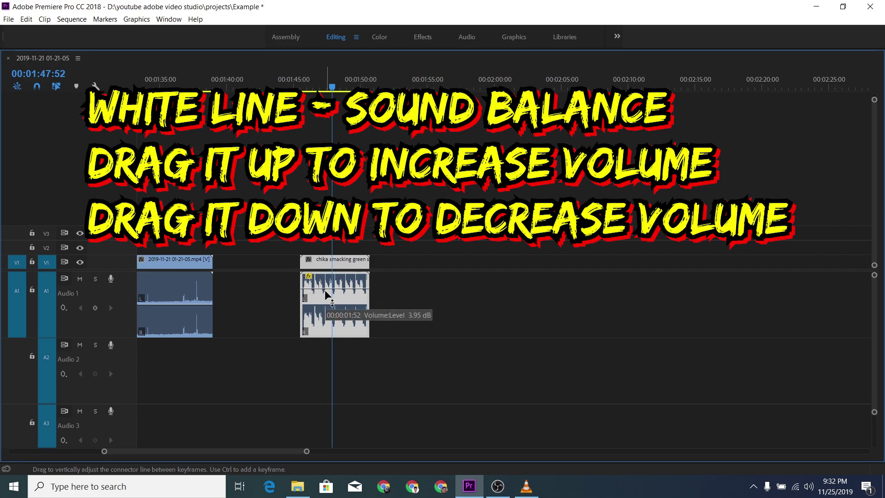
drag(325, 289, 325, 322)
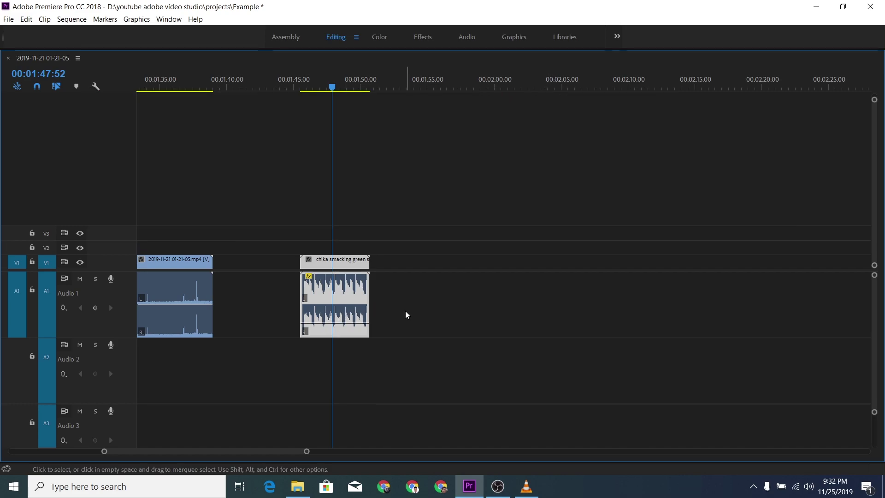
key(grave)
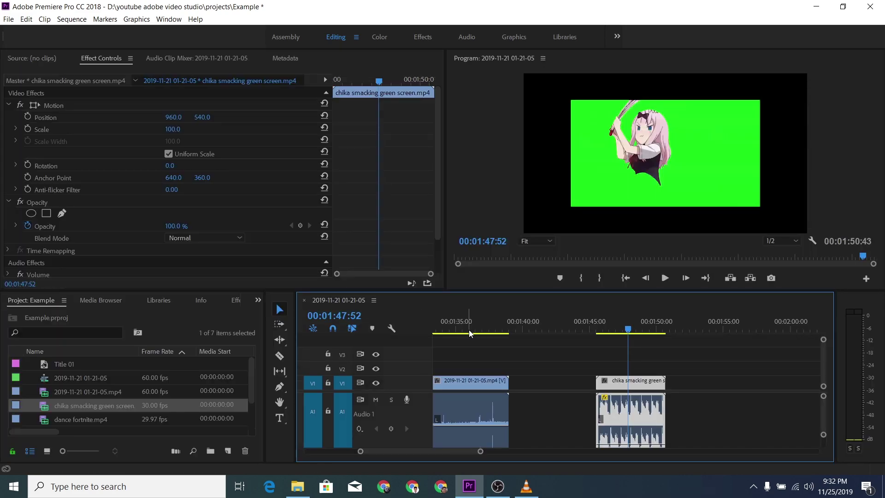
Bring the chika smacking clip's volume line back up to the middle and play the clip
drag(645, 444, 648, 424)
key(space)
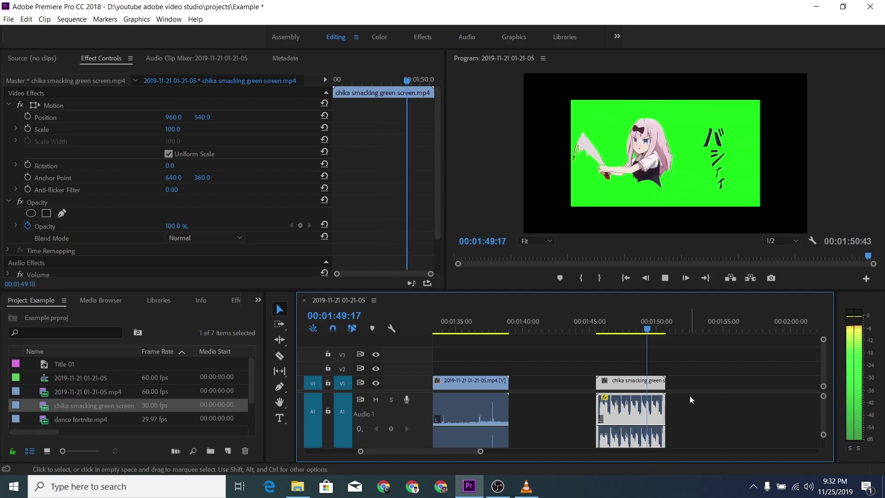
key(space)
Raise the chika smacking clip's volume to about 4.29 dB and play it from near its beginning
click(606, 329)
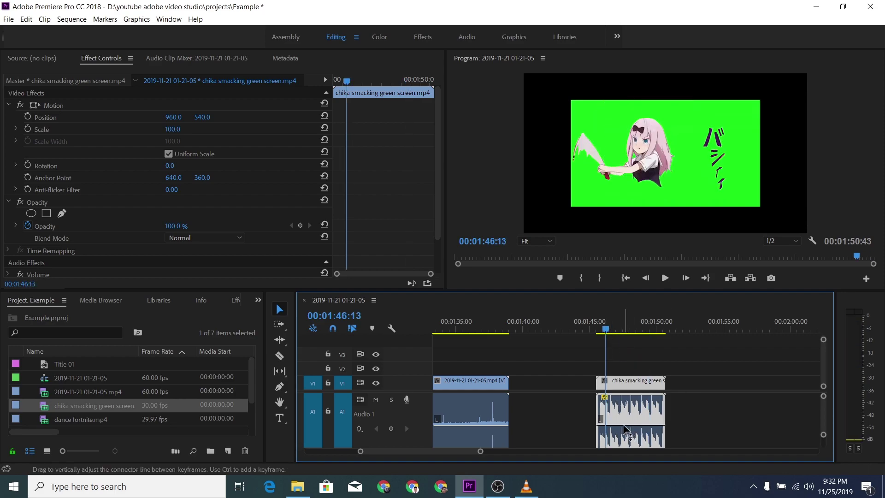
drag(625, 425, 623, 406)
key(space)
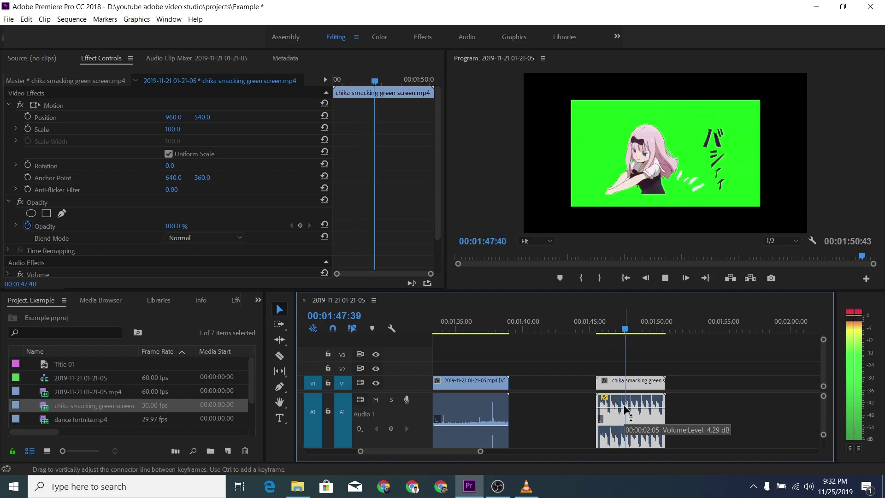
key(space)
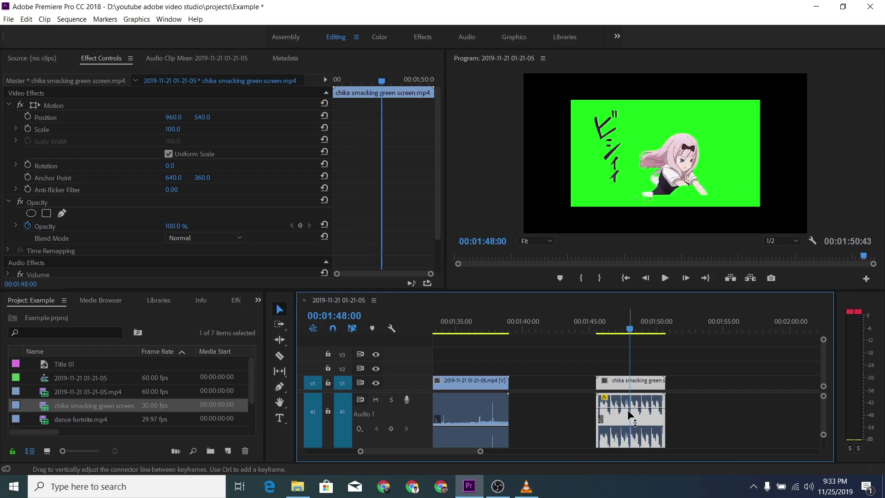
Lower the chika smacking clip's volume line to near the bottom of its waveform and play the quieter clip twice
drag(631, 410, 632, 441)
key(space)
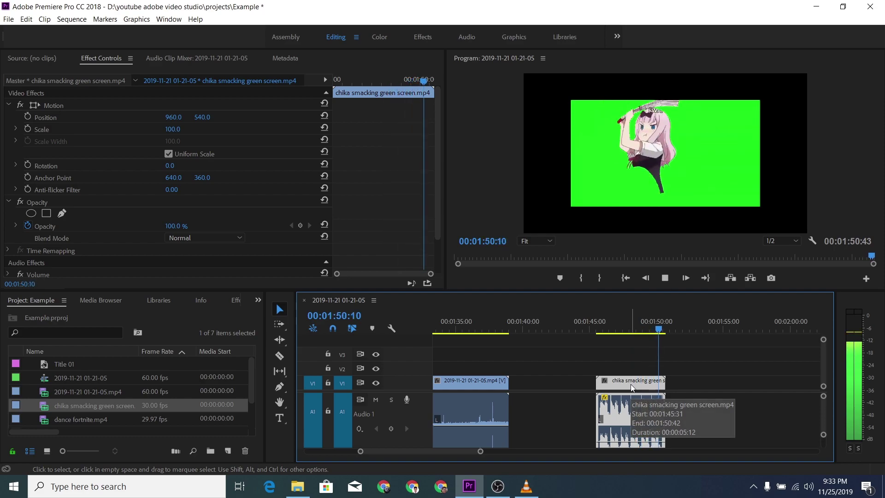
key(space)
click(614, 329)
key(space)
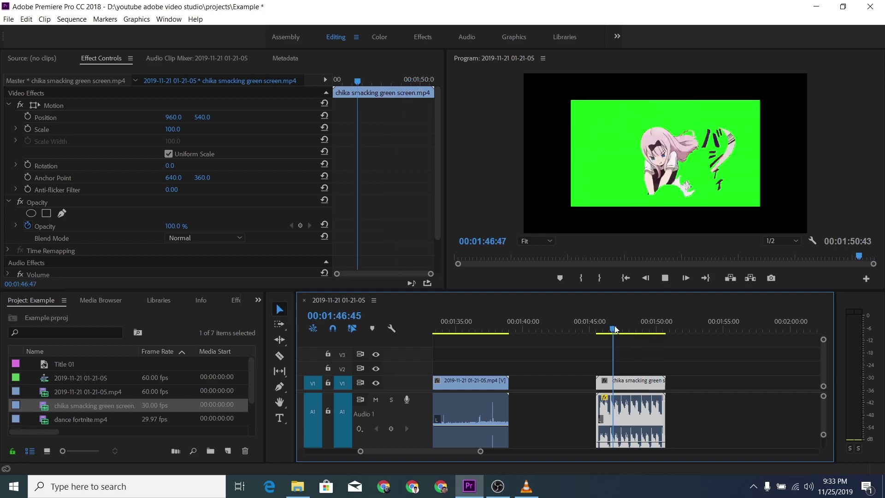
key(space)
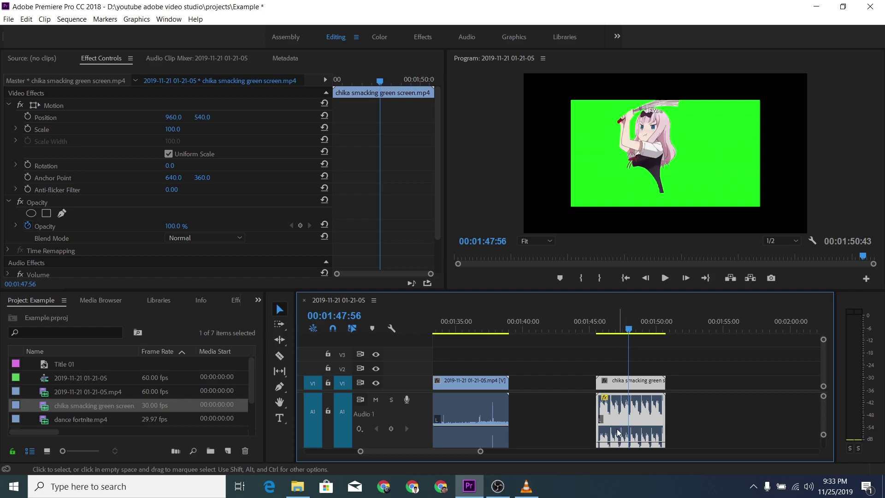
Raise the chika smacking clip's volume line back to the middle, collapse the A1 track's height, and deselect the clip
drag(615, 444, 616, 425)
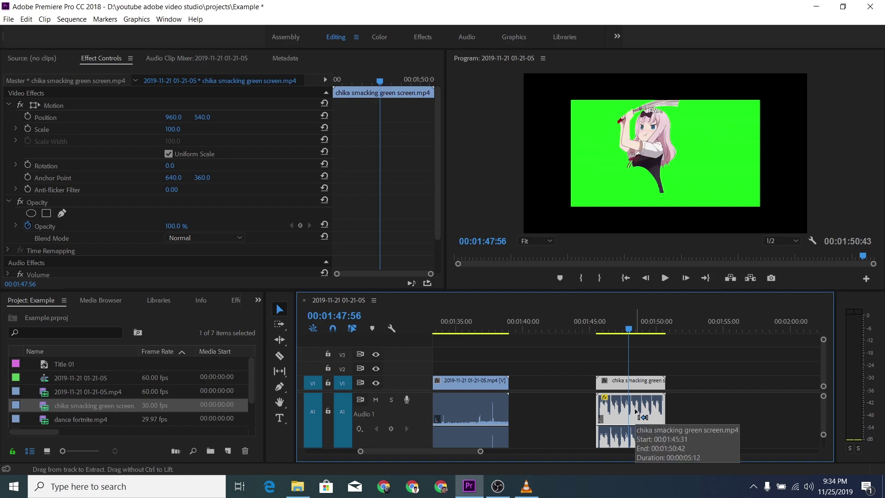
scroll(636, 412, down, 2)
scroll(636, 409, down, 1)
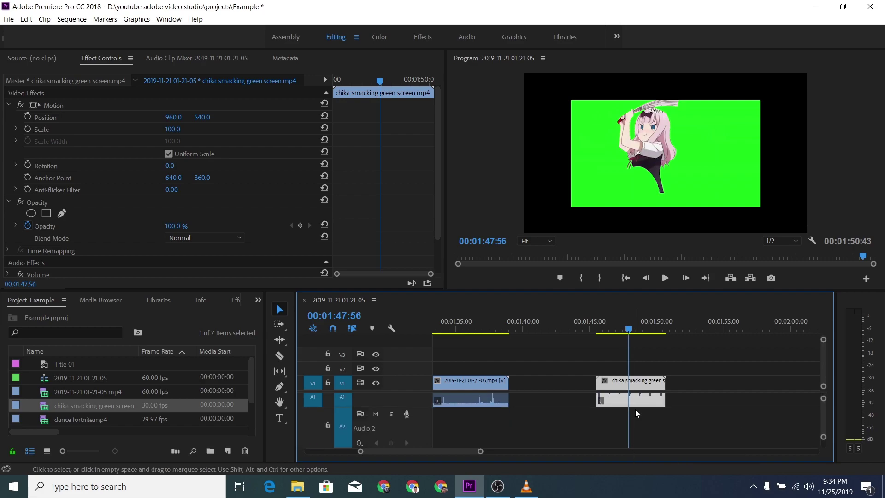
click(687, 403)
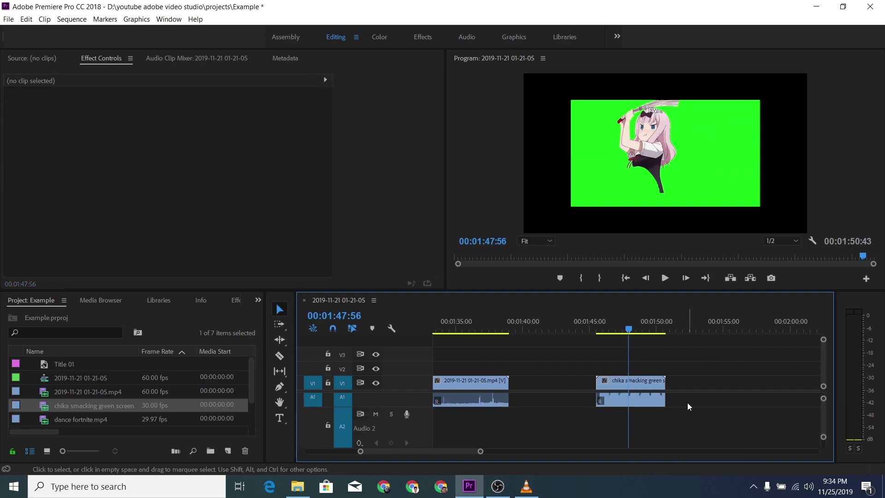
click(647, 398)
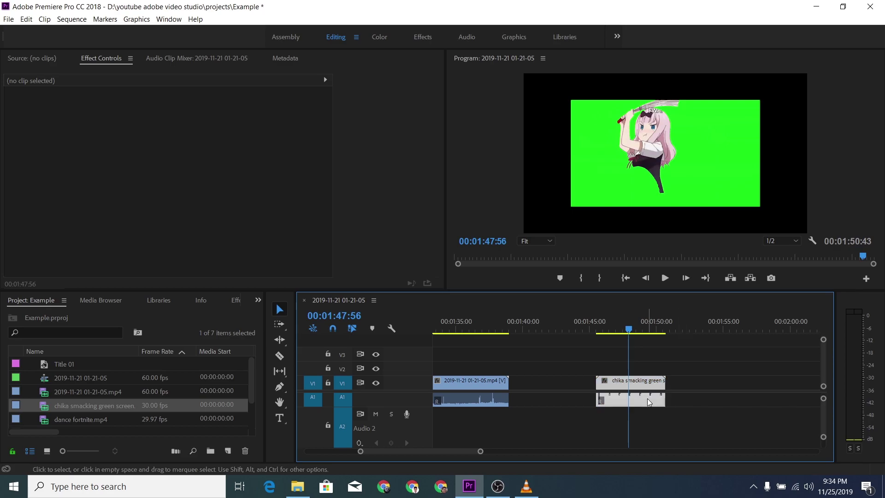
right_click(648, 398)
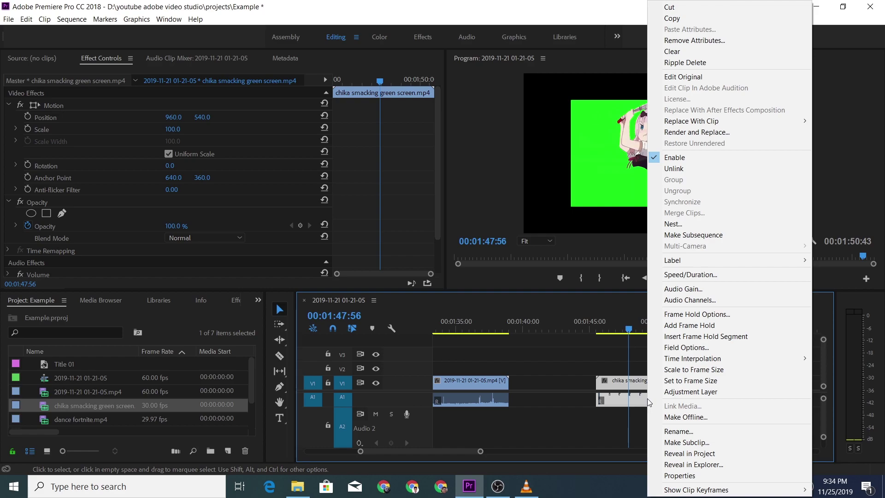
click(694, 290)
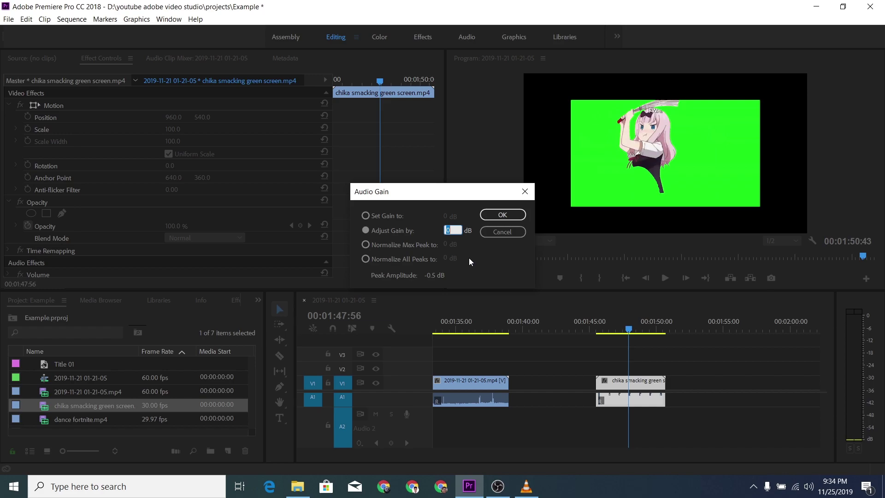
text(15)
key(BackSpace)
key(BackSpace)
text(30)
click(500, 233)
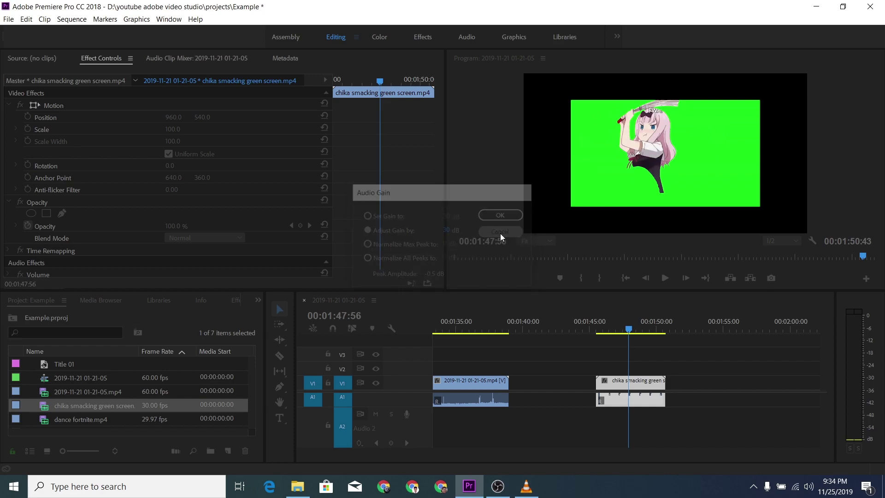
Play the chika smacking clip from about one second in to hear its sound before changing the gain
click(611, 329)
key(space)
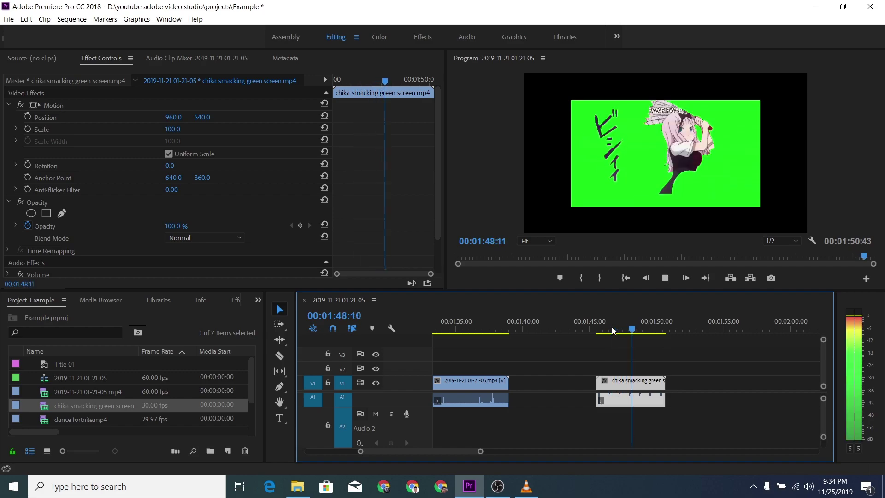
key(space)
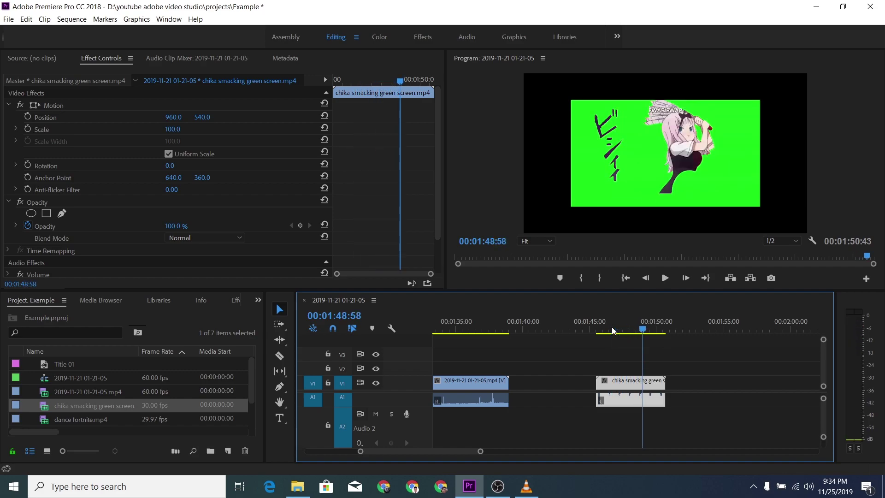
Adjust the chika smacking clip's audio gain by 30 dB and play it from near its start
right_click(623, 403)
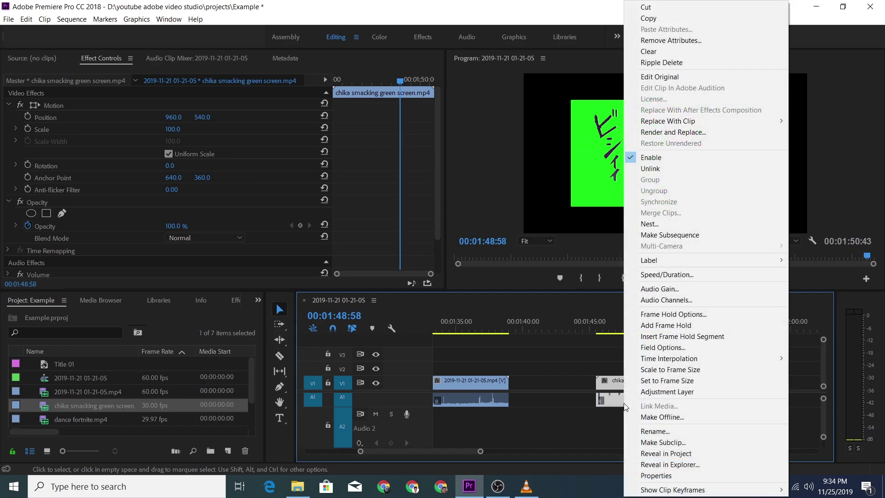
click(657, 289)
text(30)
click(497, 214)
click(603, 328)
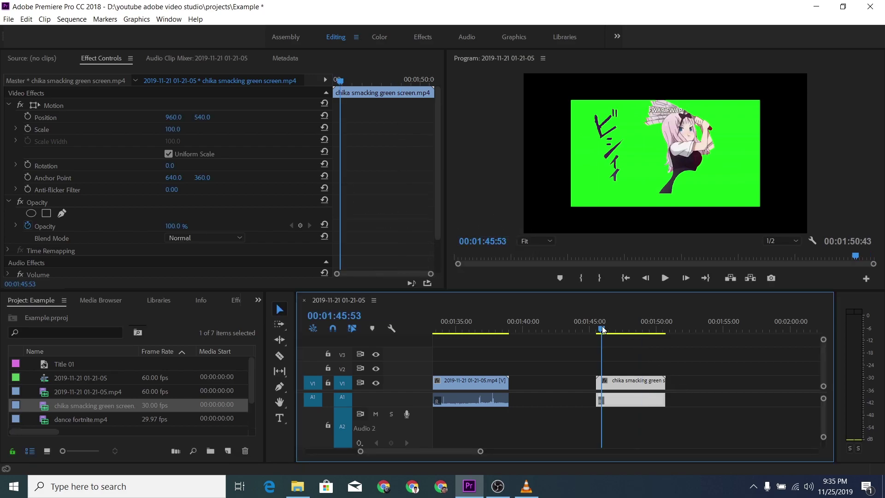
key(space)
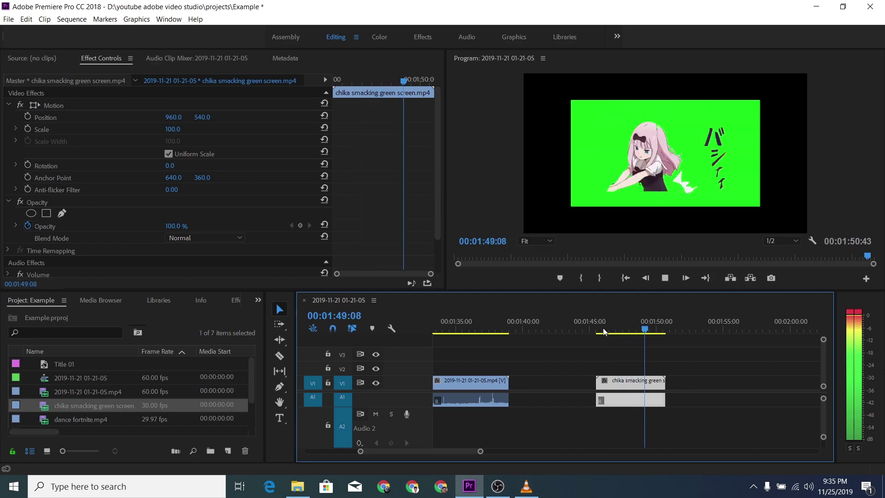
key(space)
right_click(624, 387)
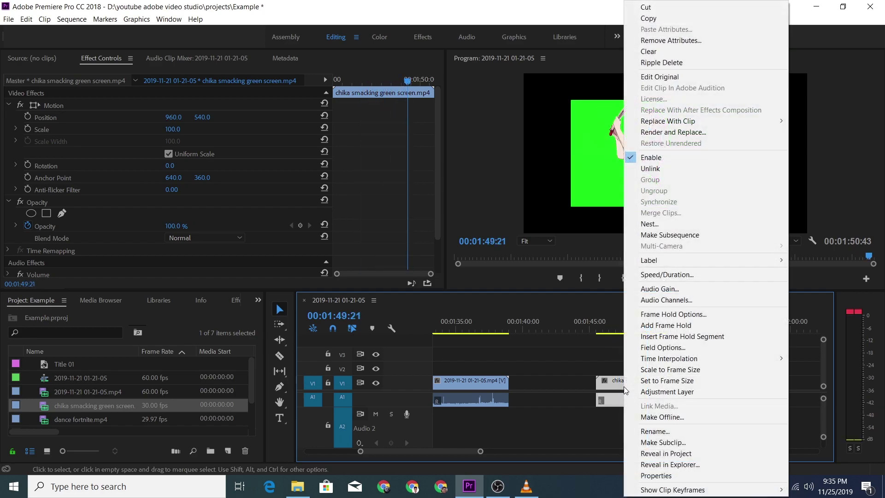
click(668, 289)
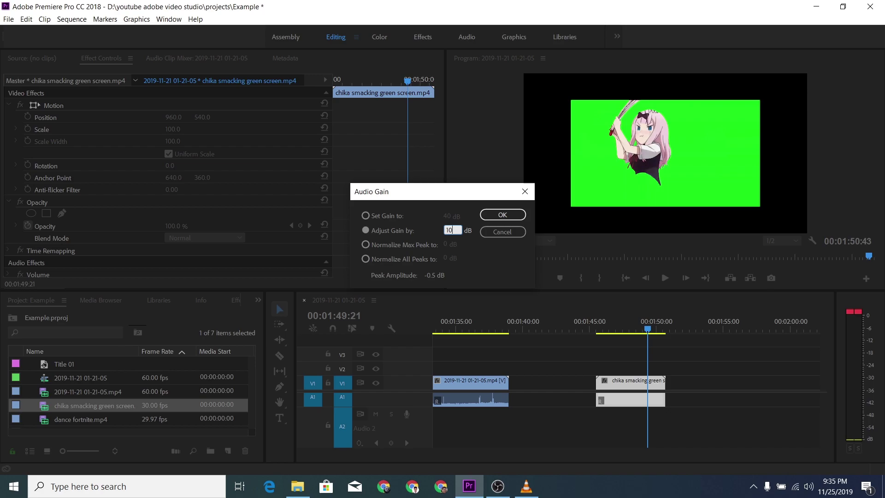
click(517, 197)
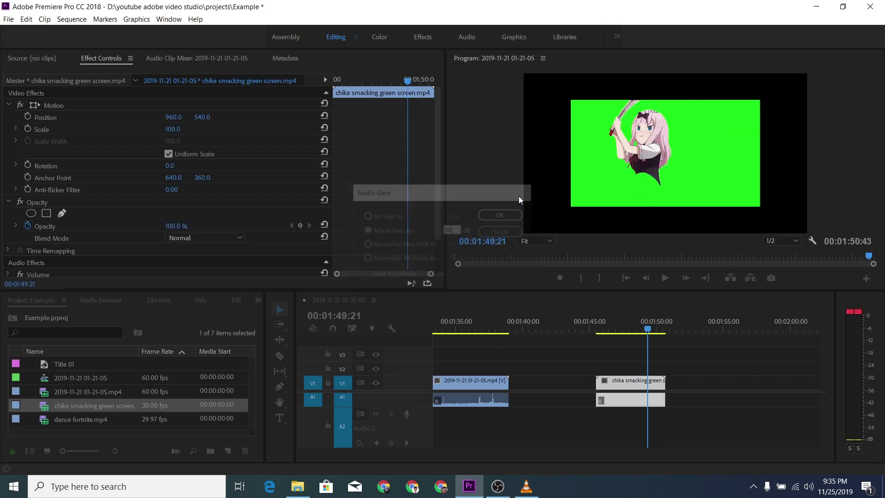
Set the chika smacking clip's audio gain to an absolute -15 dB and play it from near its start
right_click(639, 406)
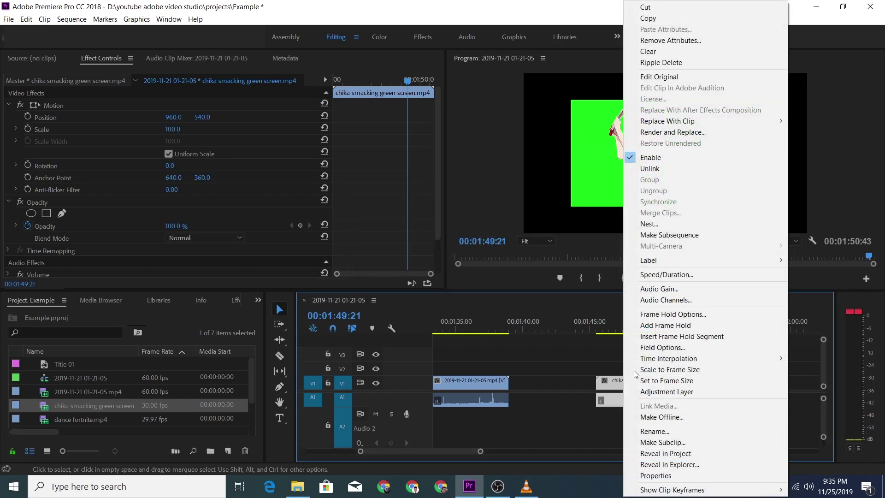
click(659, 289)
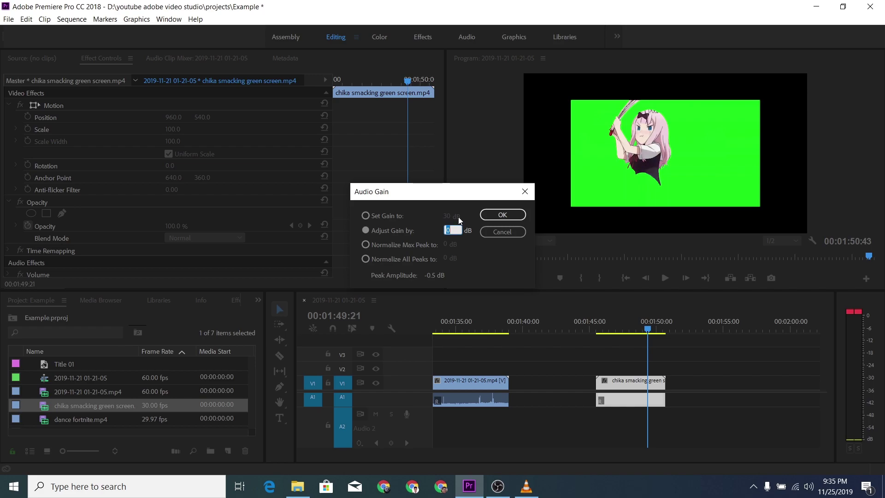
text(10)
click(366, 216)
text(0)
key(BackSpace)
text(-15)
click(499, 220)
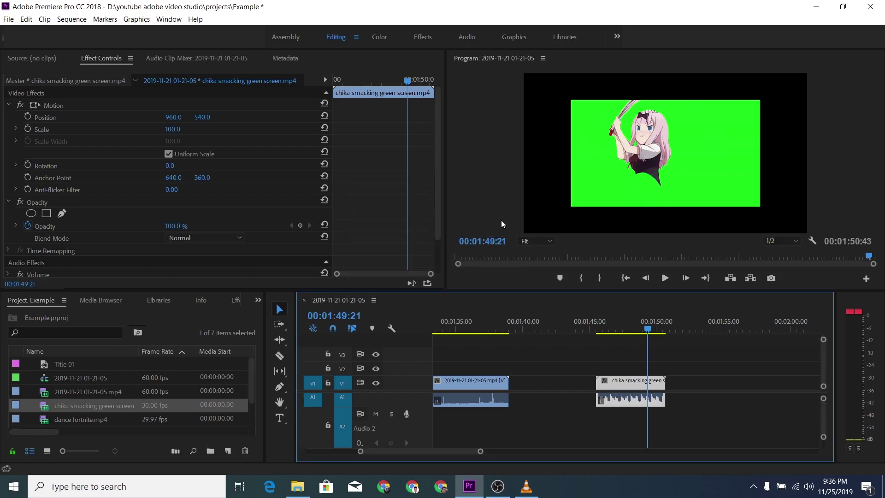
click(602, 326)
key(space)
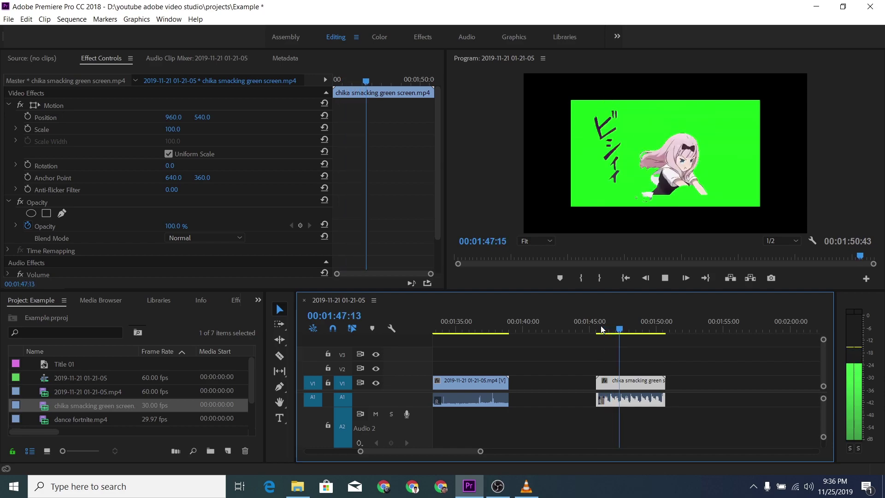
key(space)
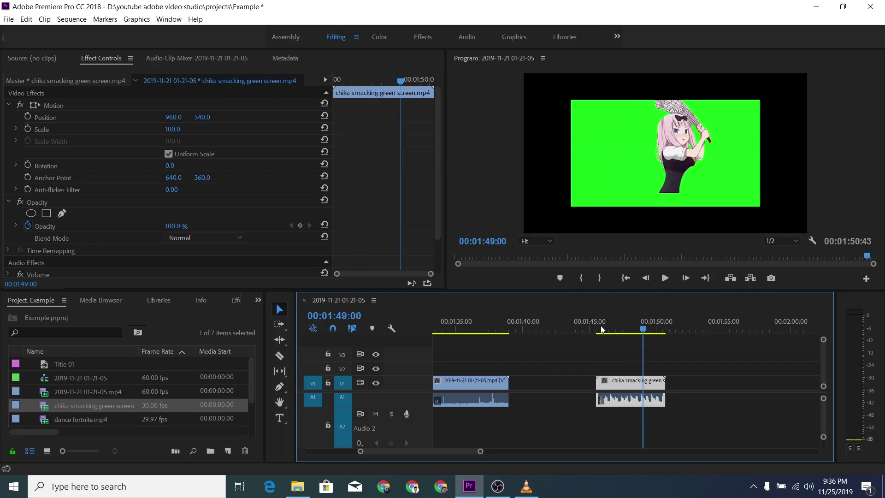
Adjust the chika smacking clip's audio gain by -10 dB and play it from near its start
double_click(634, 389)
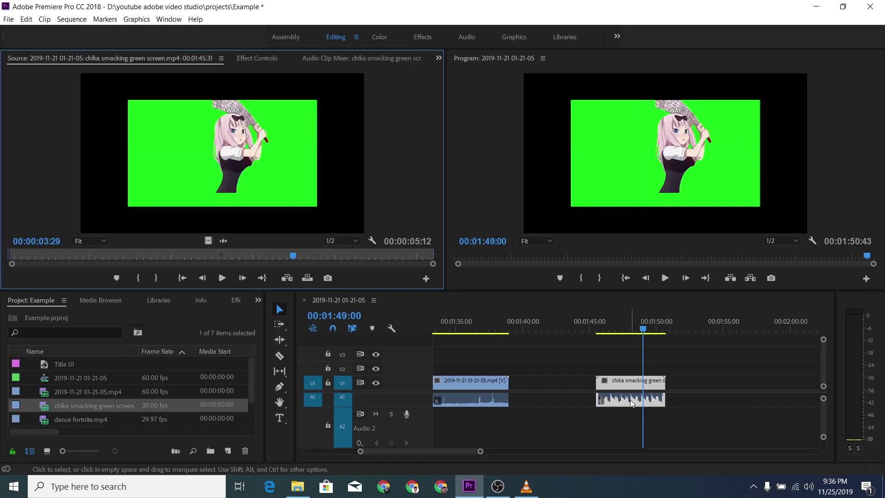
right_click(632, 404)
click(666, 288)
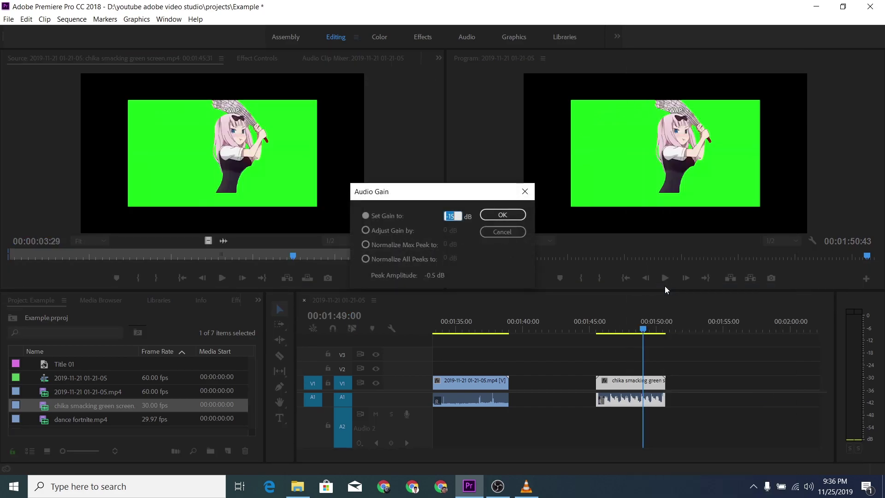
click(385, 231)
text(-10)
click(496, 215)
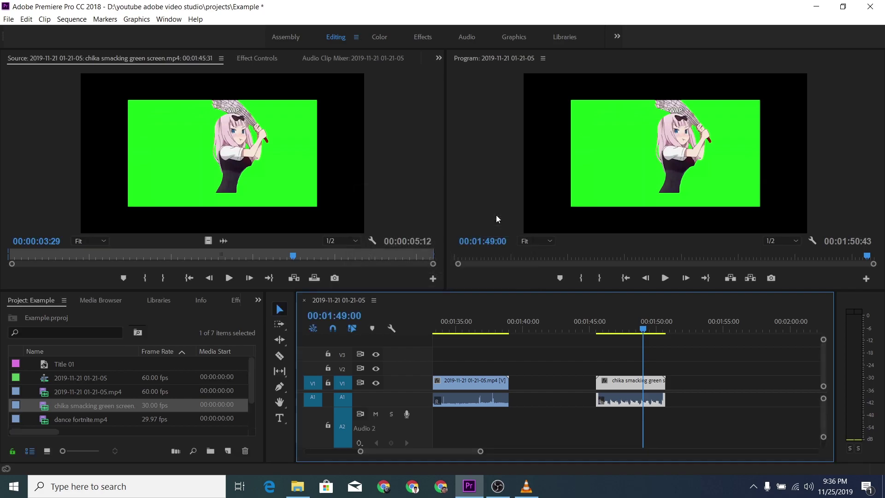
click(606, 329)
key(space)
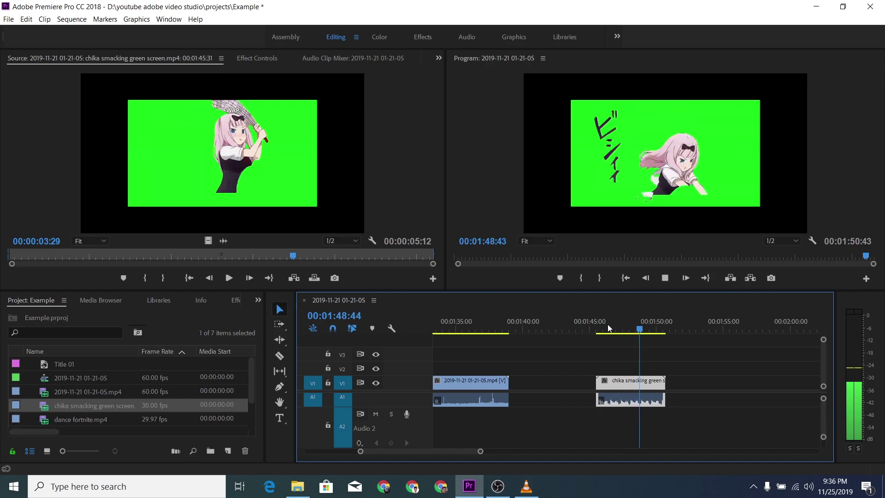
key(space)
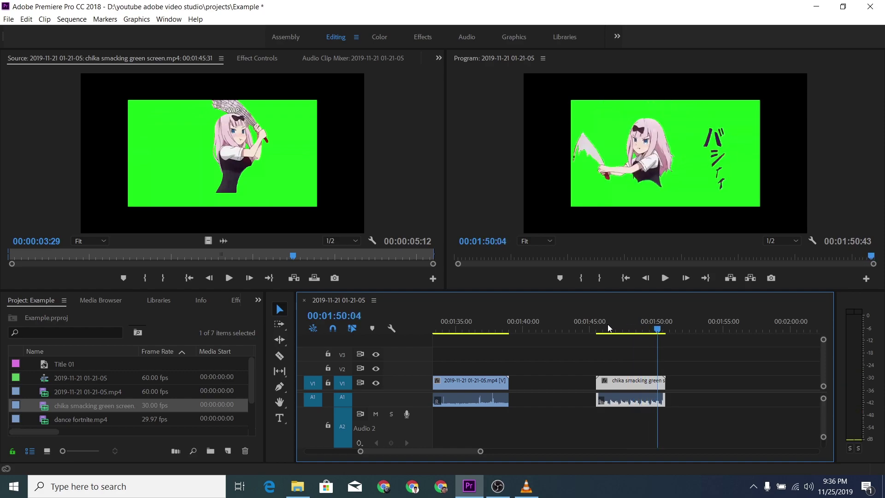
Adjust the chika smacking clip's audio gain by 50 dB and play it from near its start
right_click(617, 381)
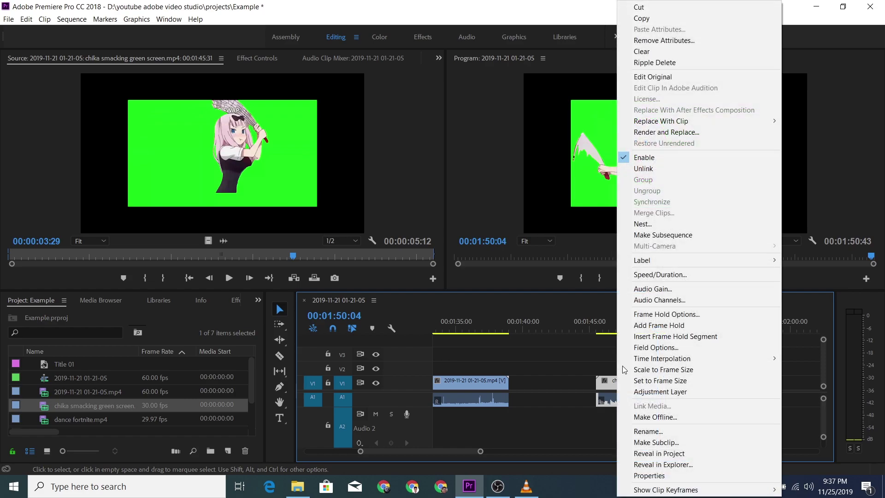
click(661, 288)
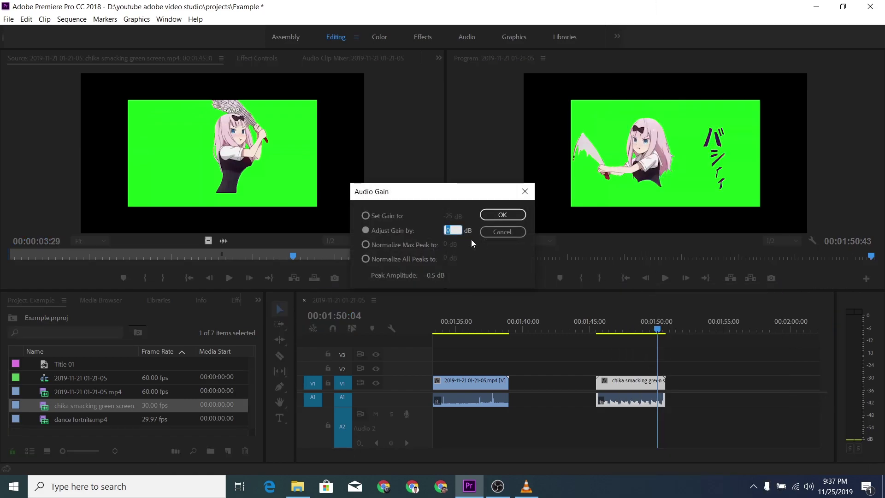
text(50)
click(493, 215)
click(605, 329)
key(space)
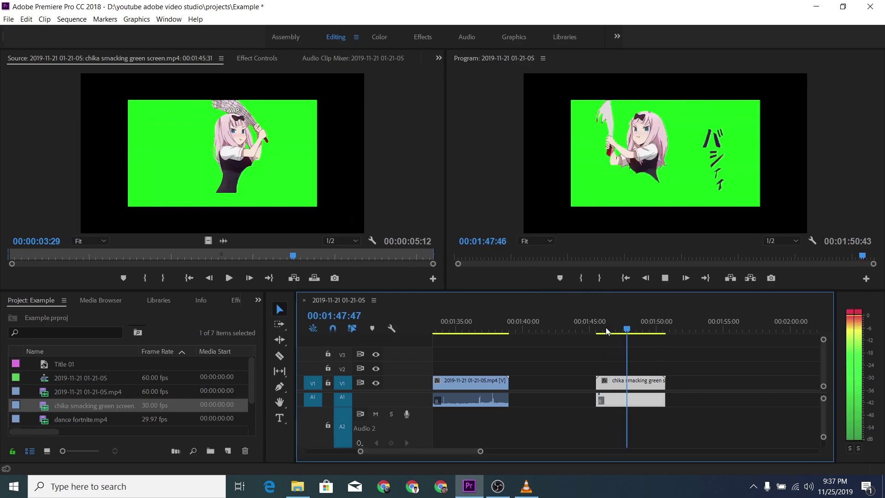
key(space)
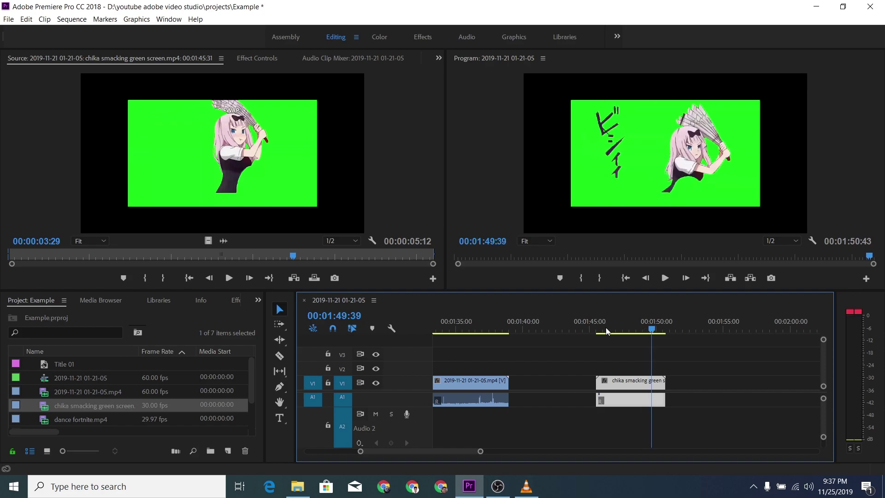